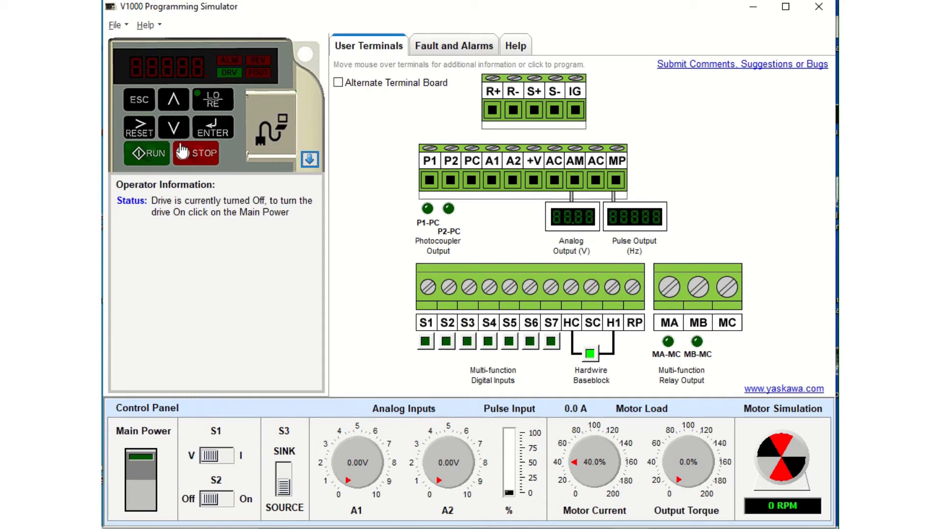
Turn on the drive's main power and briefly reveal the physical terminal board below the operator, closing it again
left_click(136, 477)
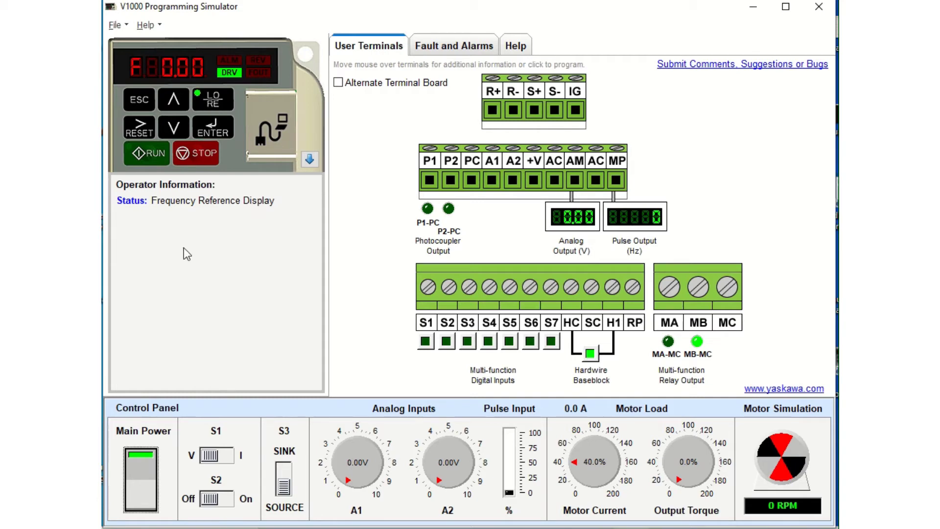
left_click(309, 159)
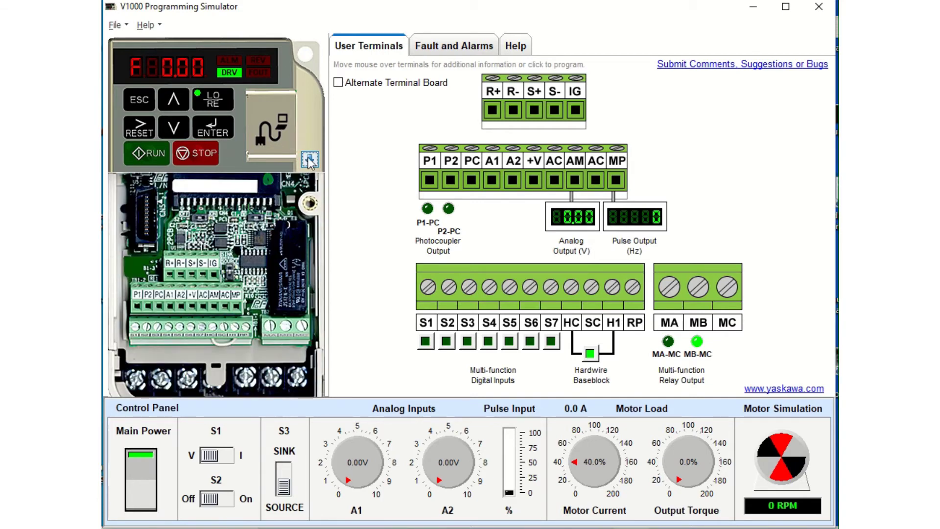
left_click(186, 222)
left_click(309, 159)
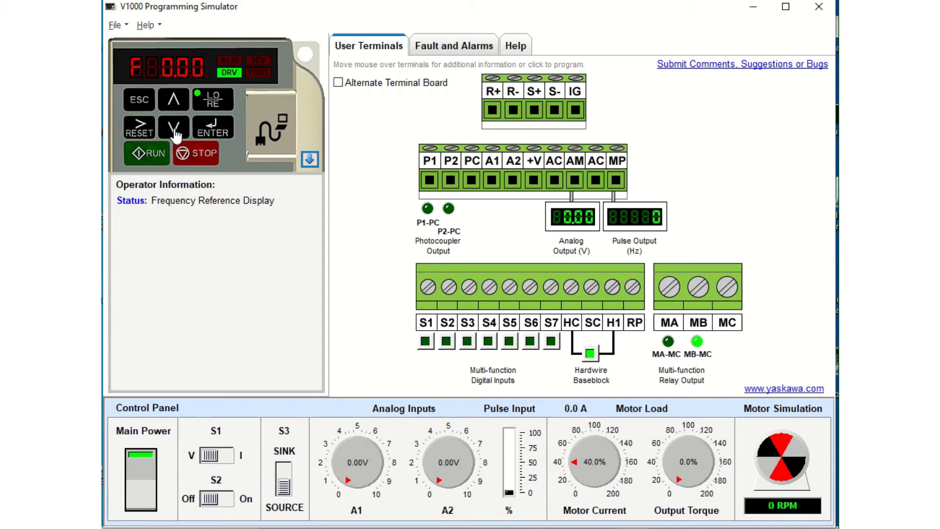
Set the frequency reference to 60.00 Hz from the drive's operator, save it and run the motor
left_click(210, 133)
left_click(174, 103)
left_click(178, 108)
left_click(179, 109)
left_click(214, 131)
left_click(149, 156)
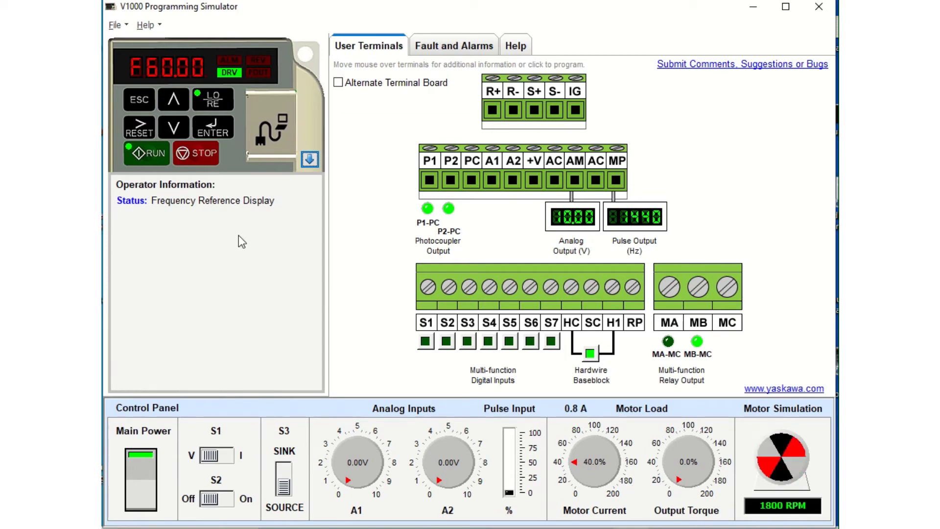
Show the output current on the operator and set the motor load to about 99.4% output torque and 20% motor current
left_click(175, 101)
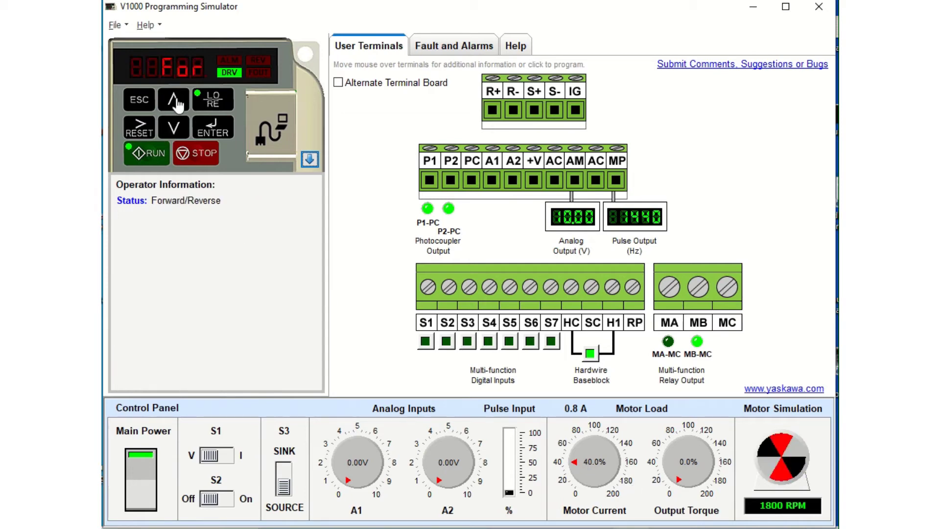
left_click(175, 101)
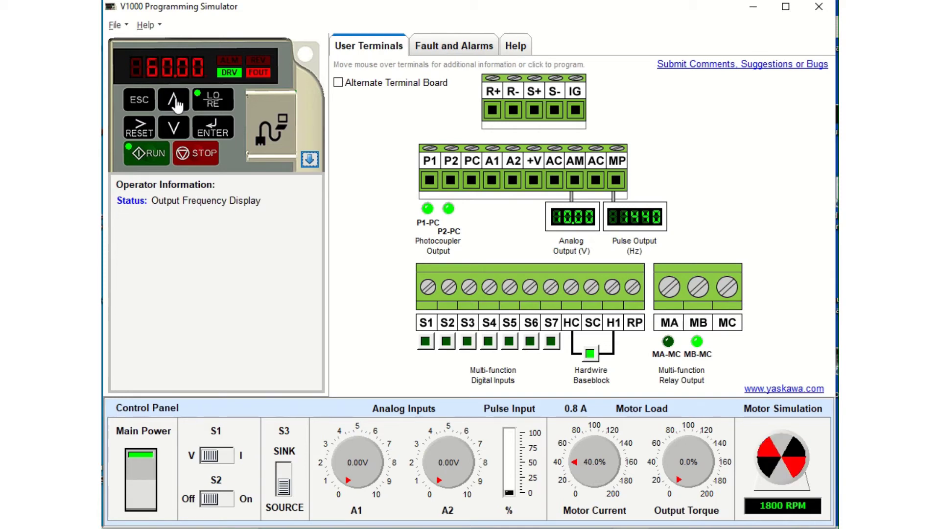
left_click(175, 101)
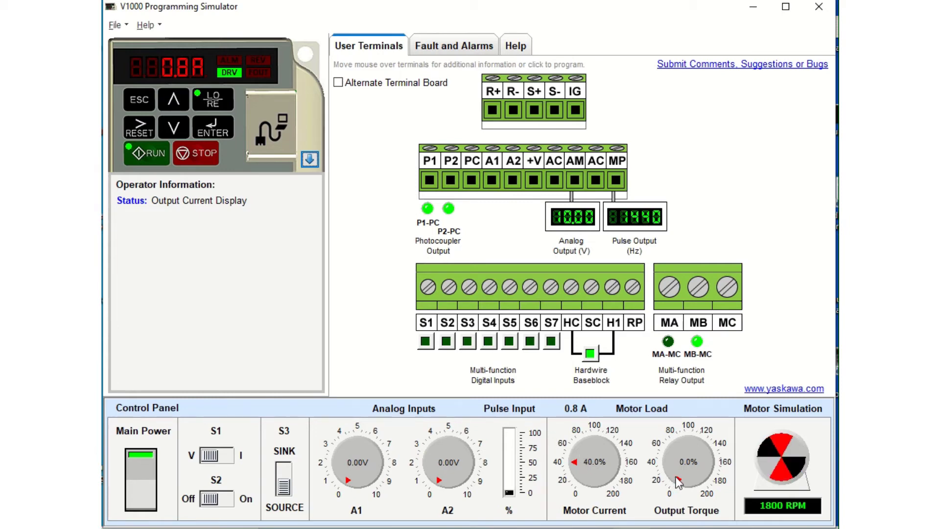
left_click_drag(677, 478, 690, 446)
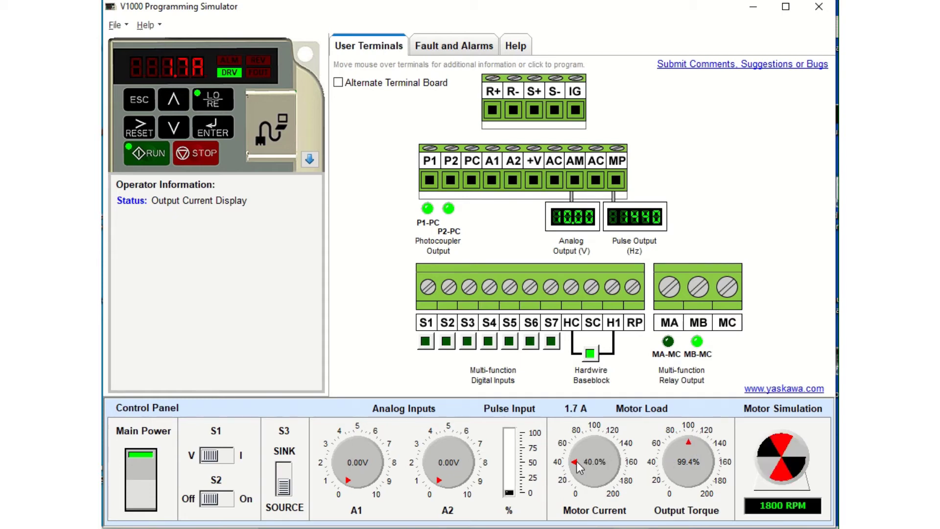
left_click_drag(577, 461, 580, 469)
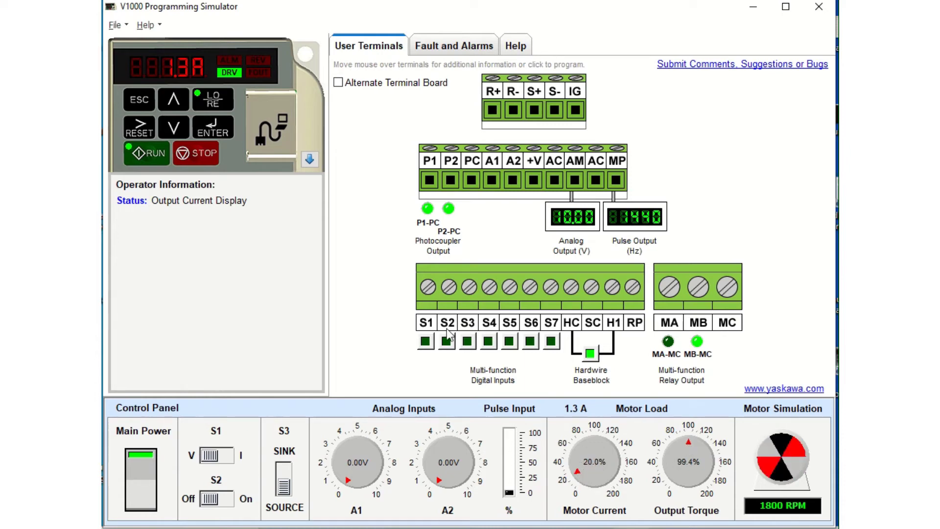
Check the output voltage reference, return to the output current and adjust the output torque to about 98%
left_click(166, 100)
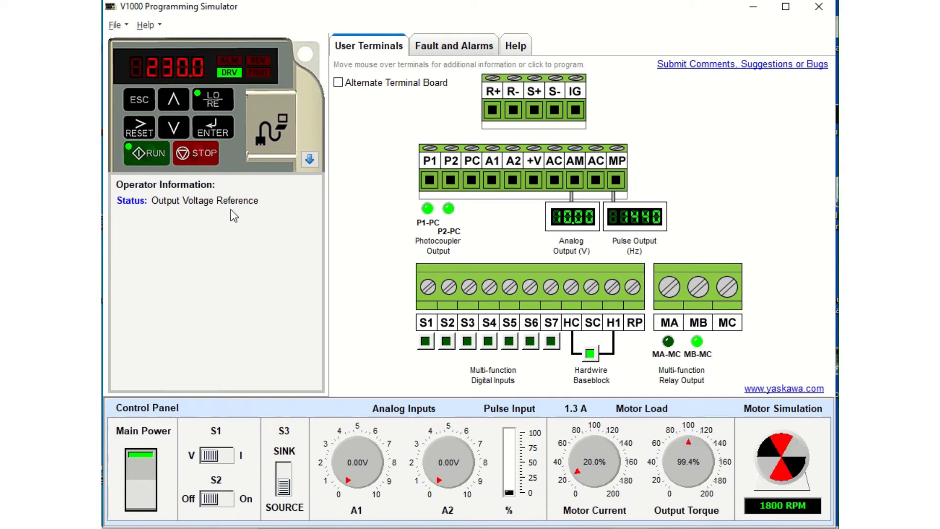
left_click(176, 128)
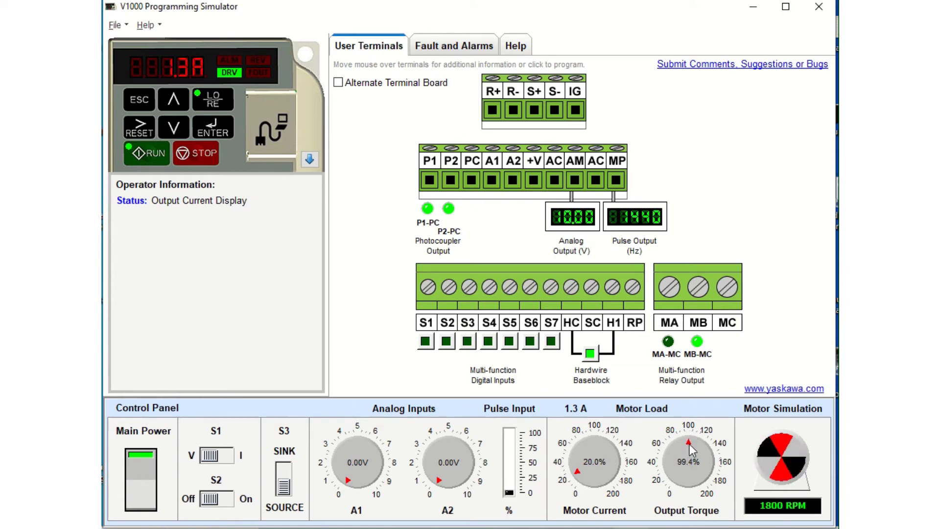
mouse_move(689, 442)
left_mouse_down()
mouse_move(677, 478)
mouse_move(672, 463)
mouse_move(688, 437)
left_mouse_up()
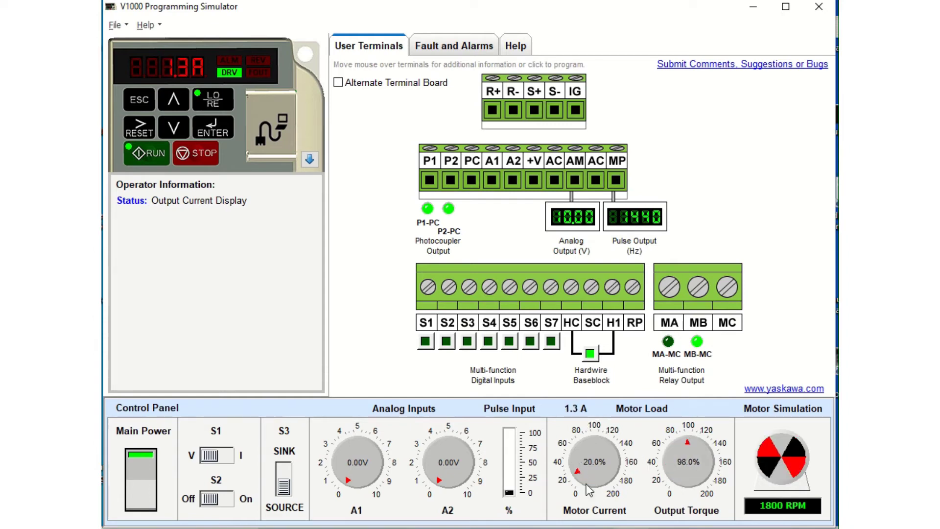
left_click_drag(690, 445, 691, 445)
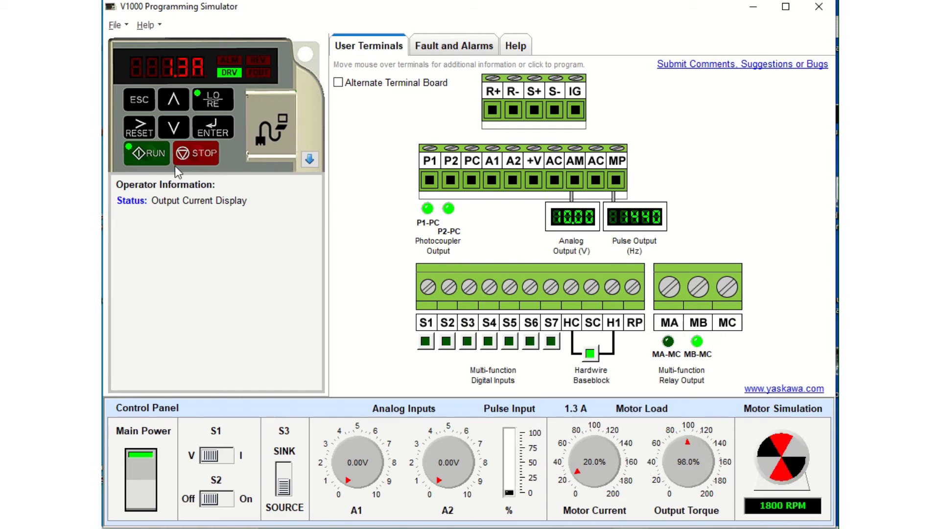
Switch the operator to the output frequency display and stop the motor
left_click(173, 137)
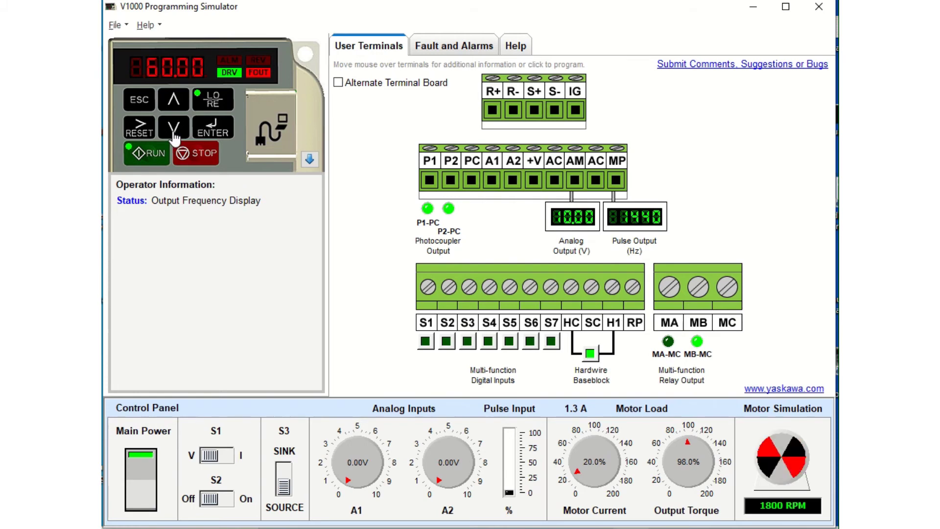
left_click(191, 156)
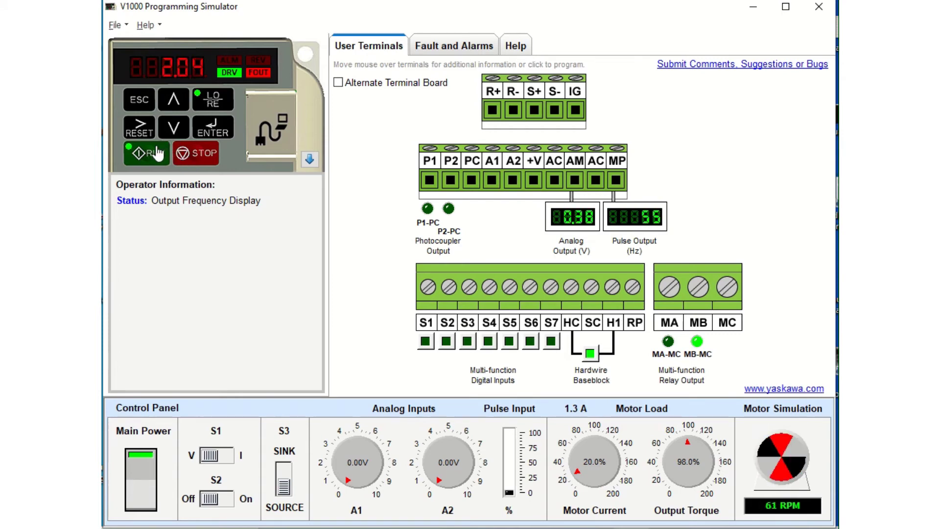
Return to the frequency reference display, lower the frequency reference and save it
left_click(175, 108)
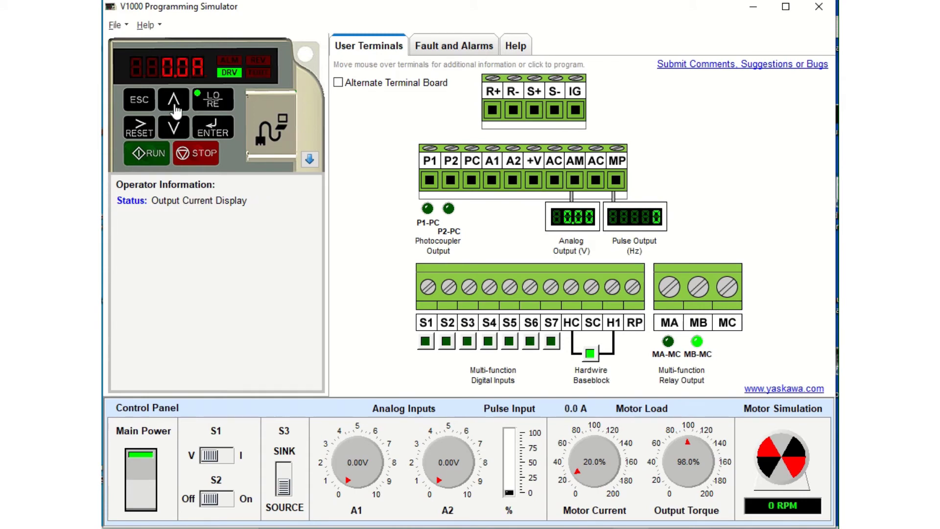
left_click(176, 132)
left_click(176, 133)
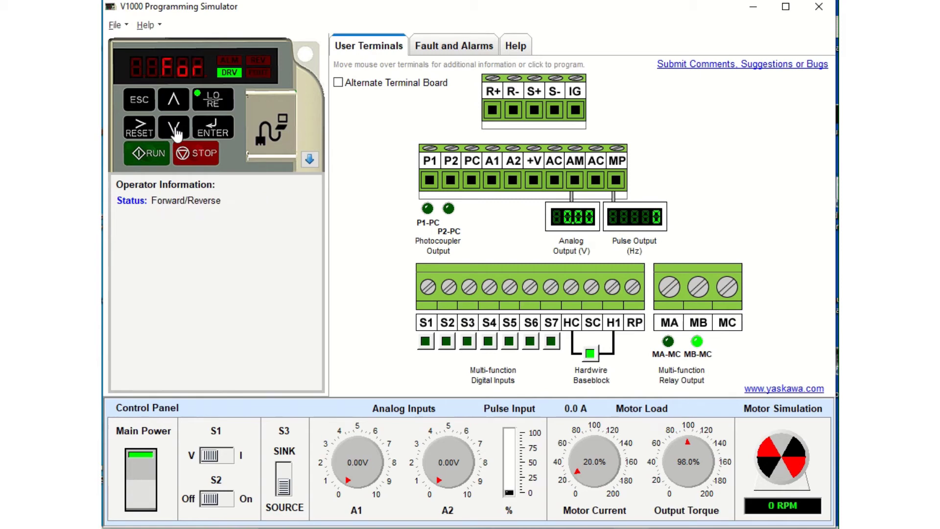
left_click(176, 133)
left_click(208, 132)
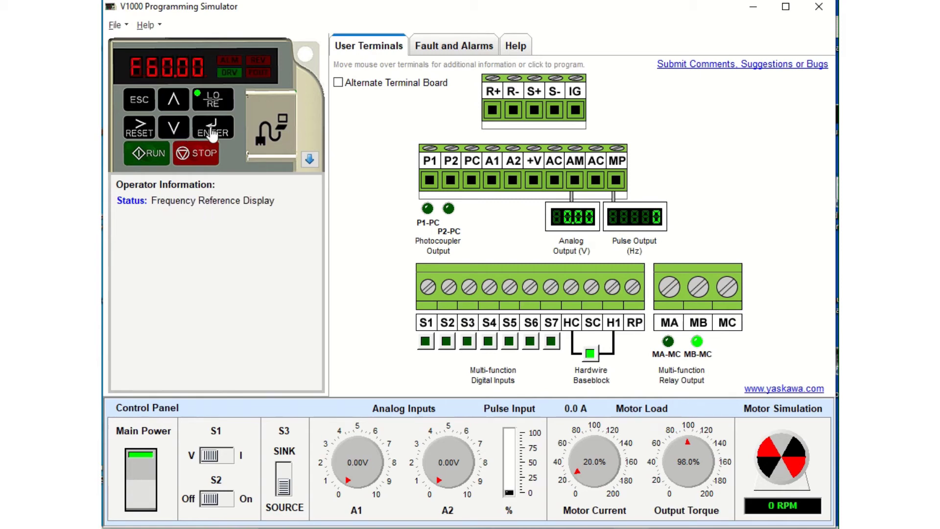
left_click(177, 130)
left_click(214, 137)
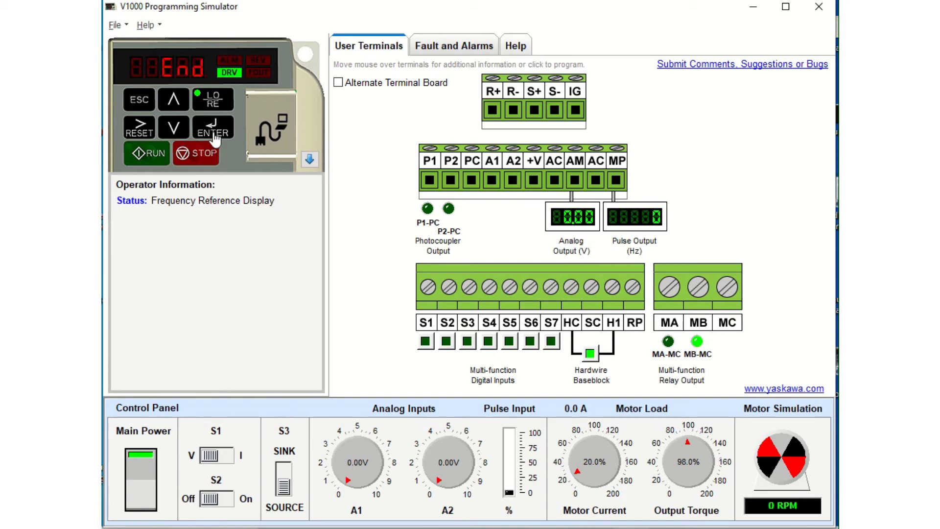
Run the motor with the output frequency displayed and set analog input A2 to about 2.67 V
left_click(166, 109)
left_click(174, 109)
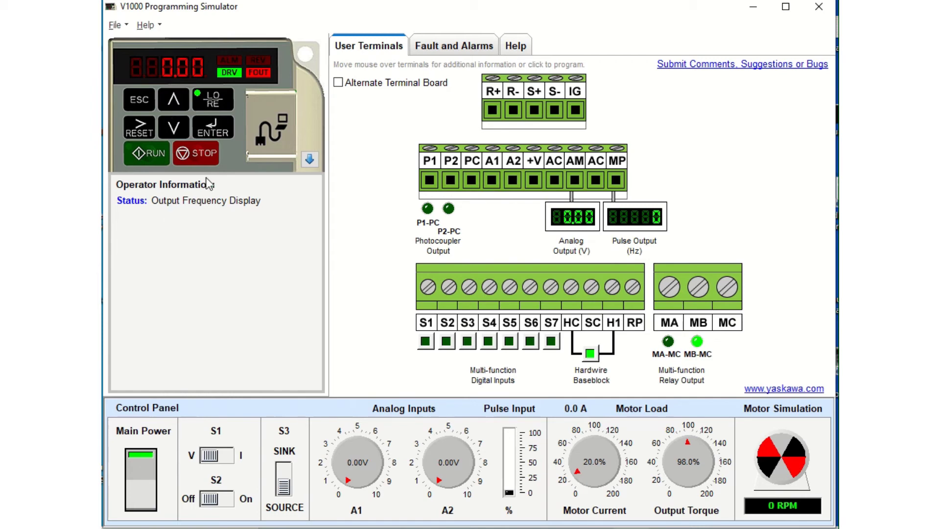
left_click(141, 160)
left_click_drag(445, 479, 439, 458)
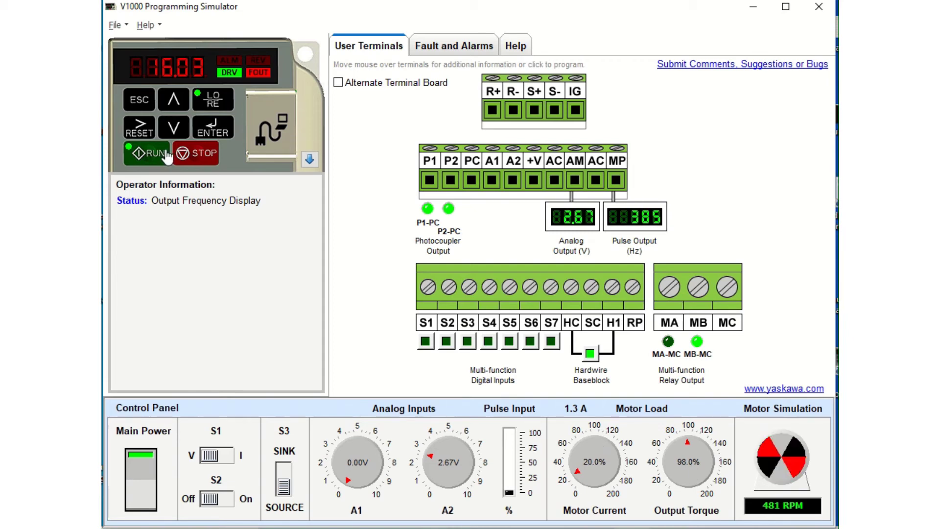
Stop the motor and go to parameter C1-01 Acceleration Time 1 in the full parameter list
left_click(191, 159)
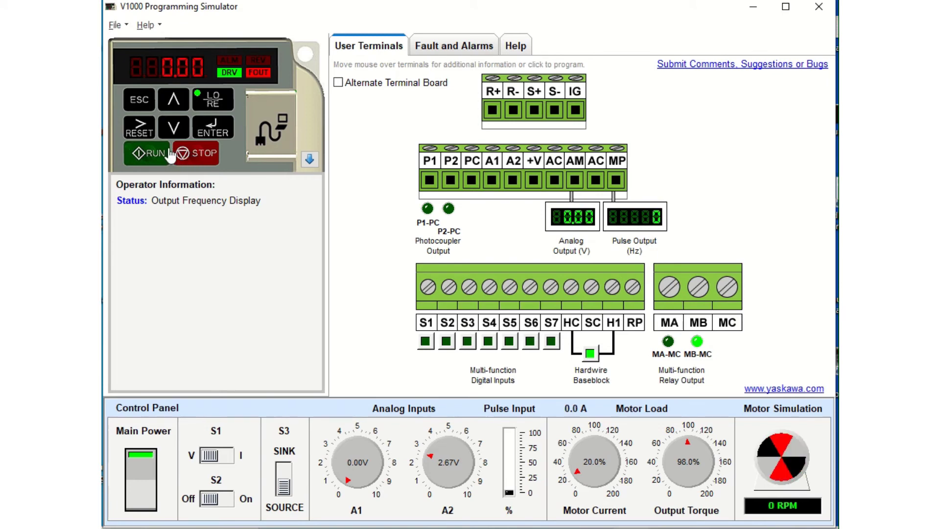
left_click(174, 134)
left_click(173, 134)
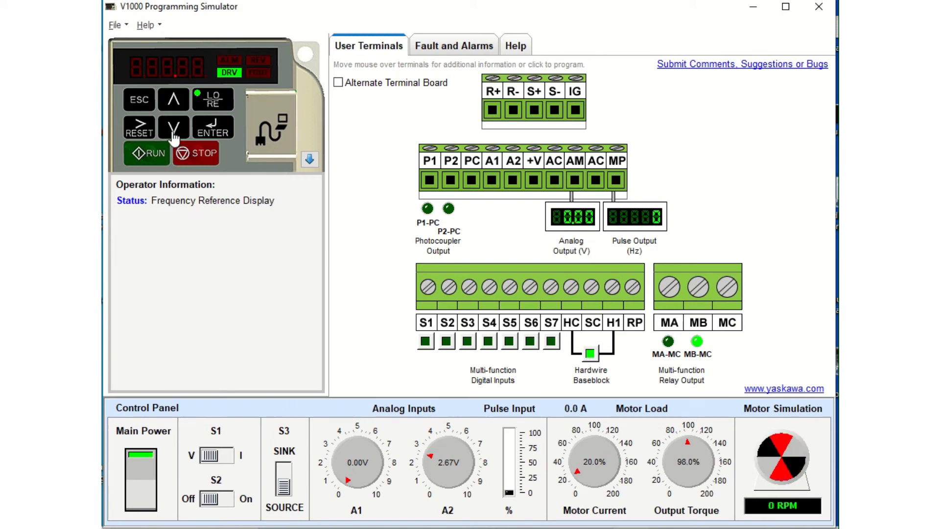
left_click(173, 134)
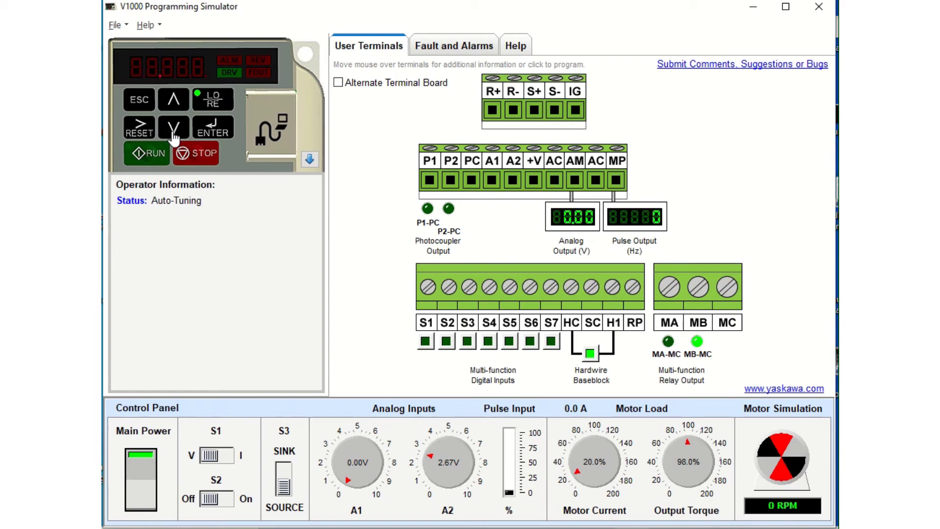
left_click(173, 134)
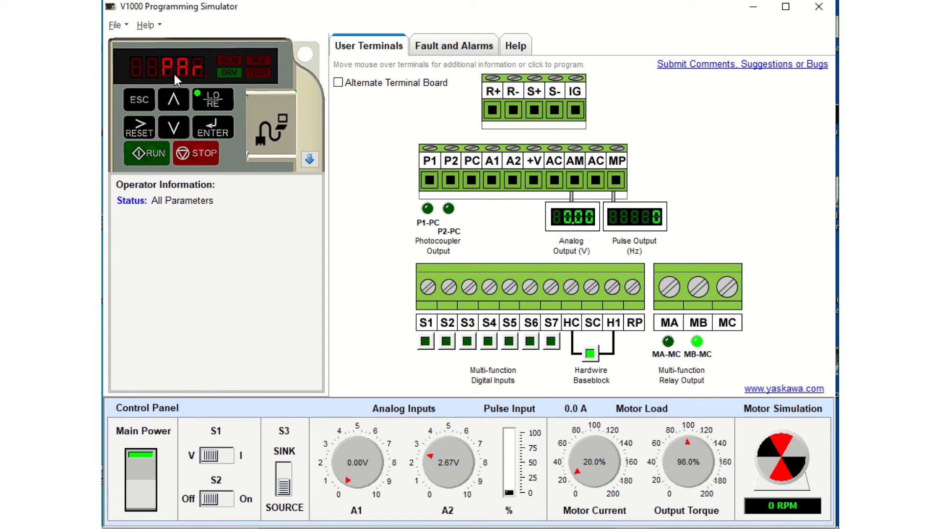
left_click(213, 129)
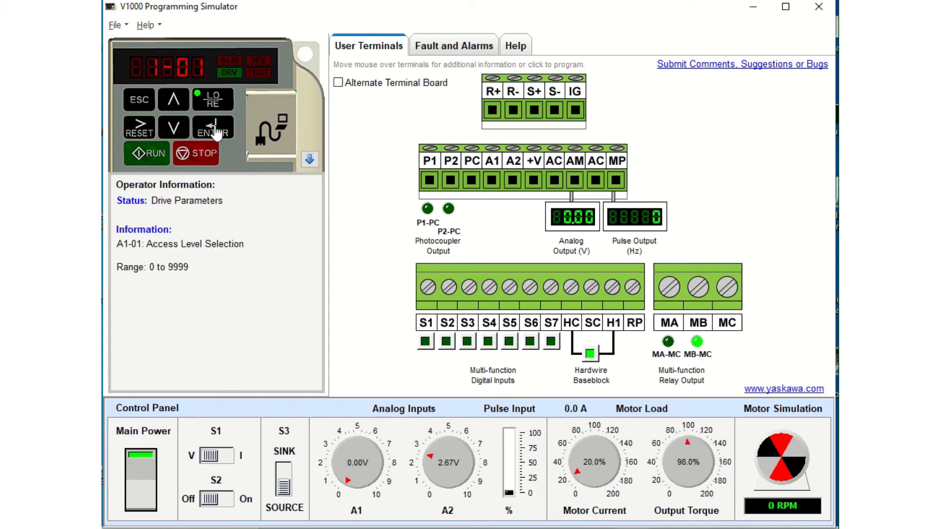
left_click(172, 105)
left_click(173, 106)
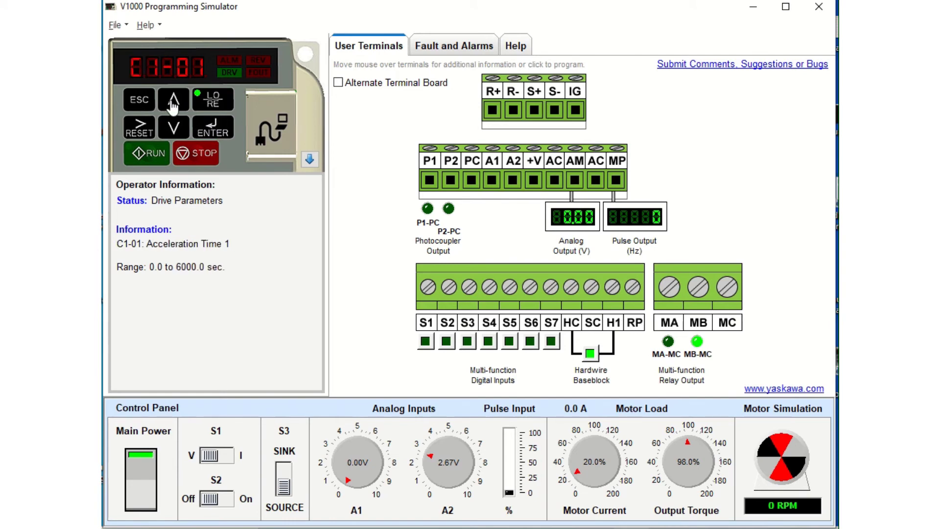
Edit the value of C1-01 Acceleration Time 1 and save it
left_click(214, 133)
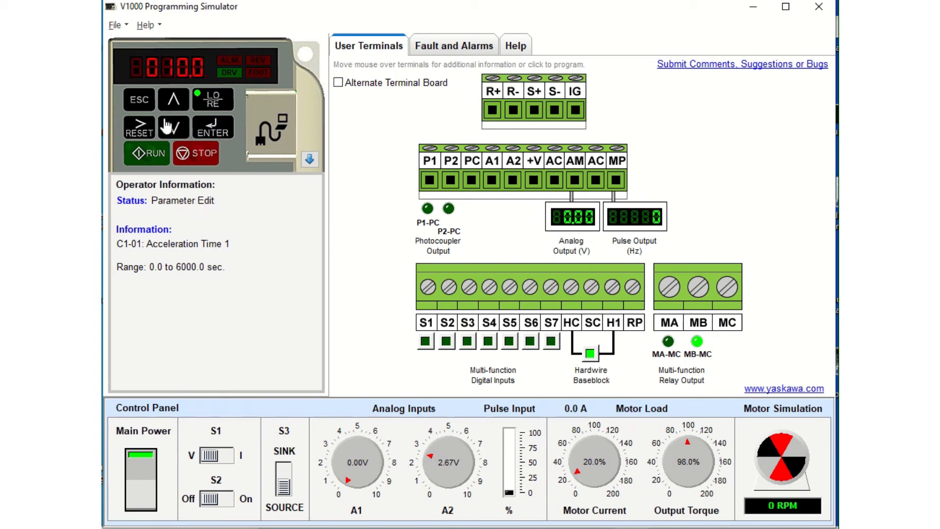
left_click(152, 129)
left_click(152, 130)
left_click(146, 130)
left_click(174, 103)
left_click(173, 109)
left_click(173, 105)
left_click(208, 131)
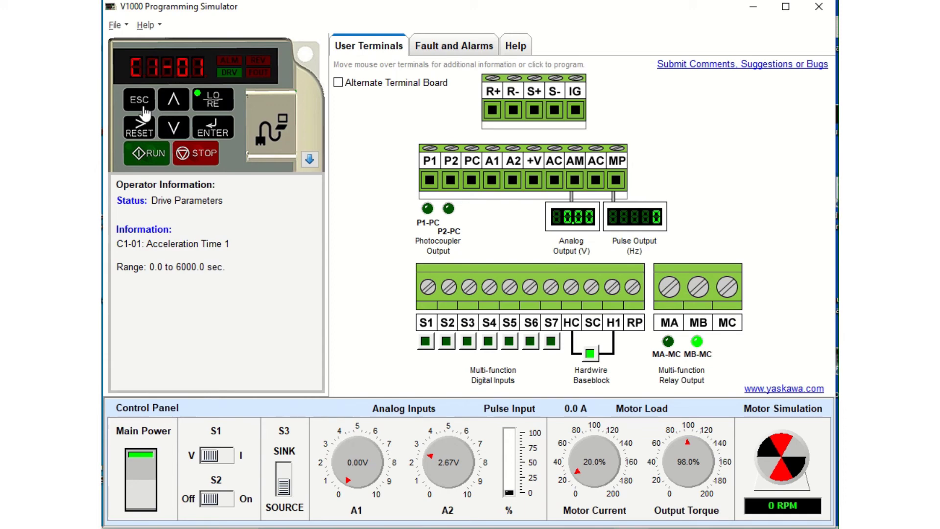
Look through the C-group parameter subgroups C1 to C6, ending at C2-01 S-Curve Characteristic at Accel Start
left_click(172, 130)
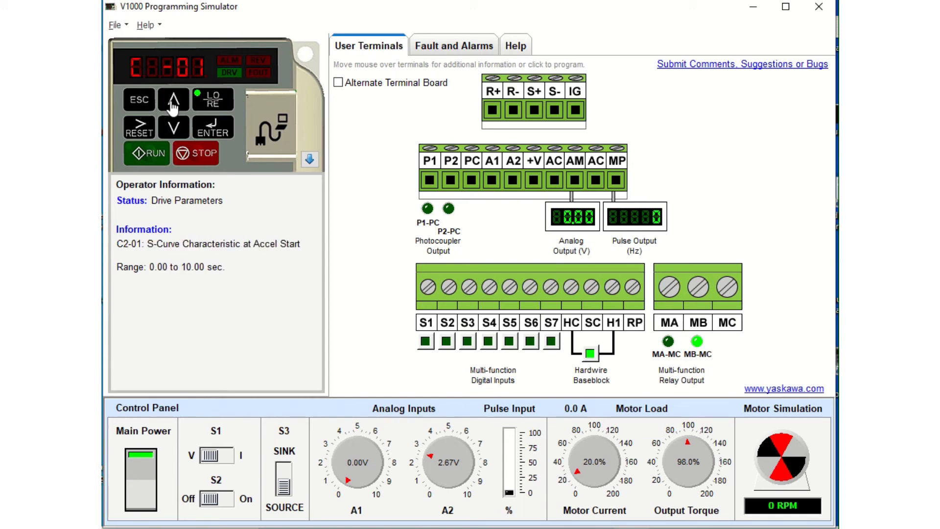
left_click(171, 131)
left_click(171, 131)
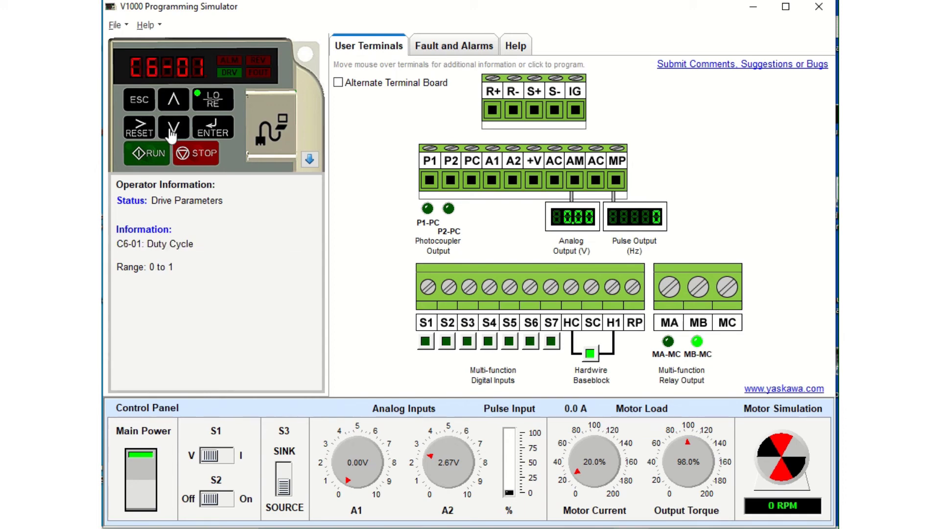
left_click(171, 132)
left_click(171, 131)
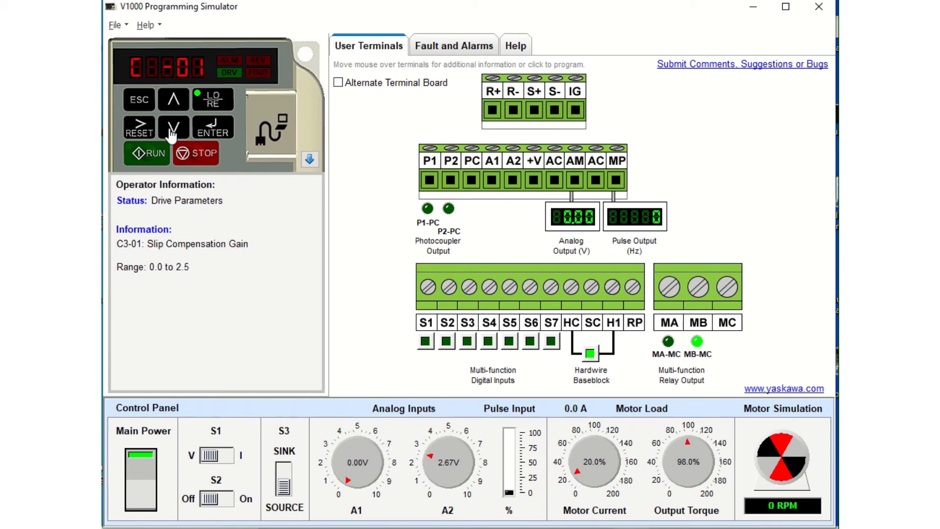
left_click(171, 131)
left_click(171, 131)
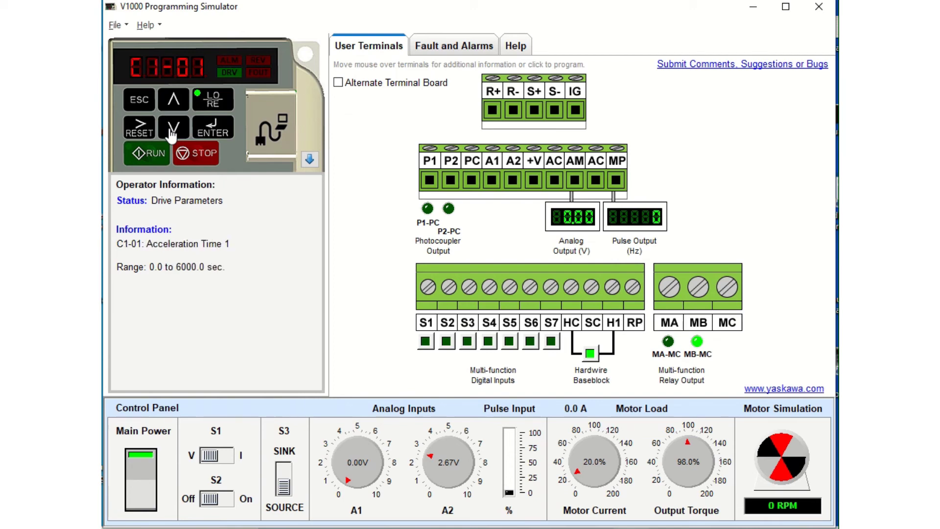
left_click(172, 131)
left_click(172, 131)
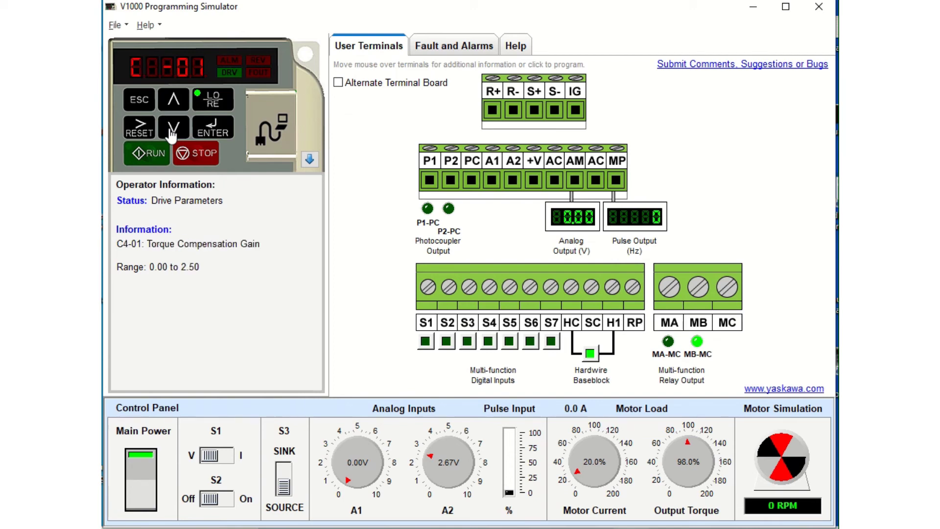
left_click(171, 131)
left_click(172, 131)
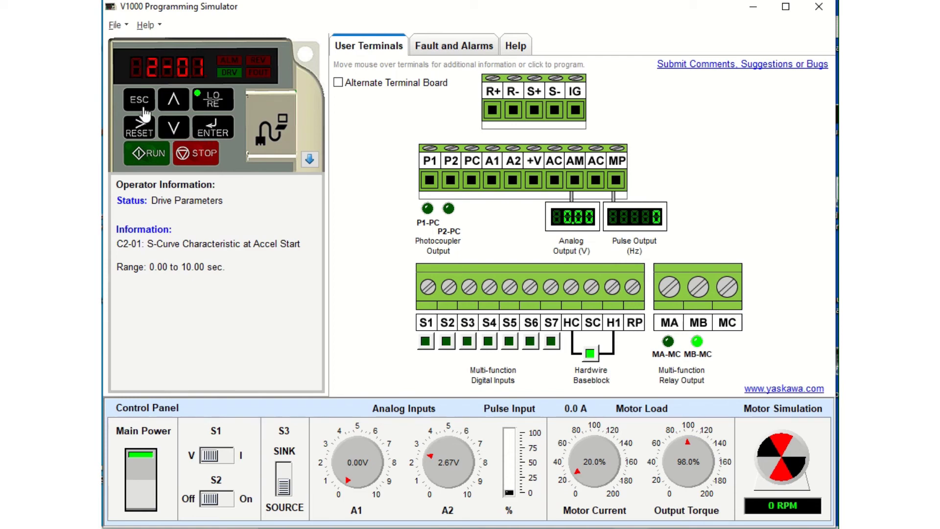
Leave the drive parameters for the frequency reference display and run the motor
left_click(142, 108)
left_click(142, 108)
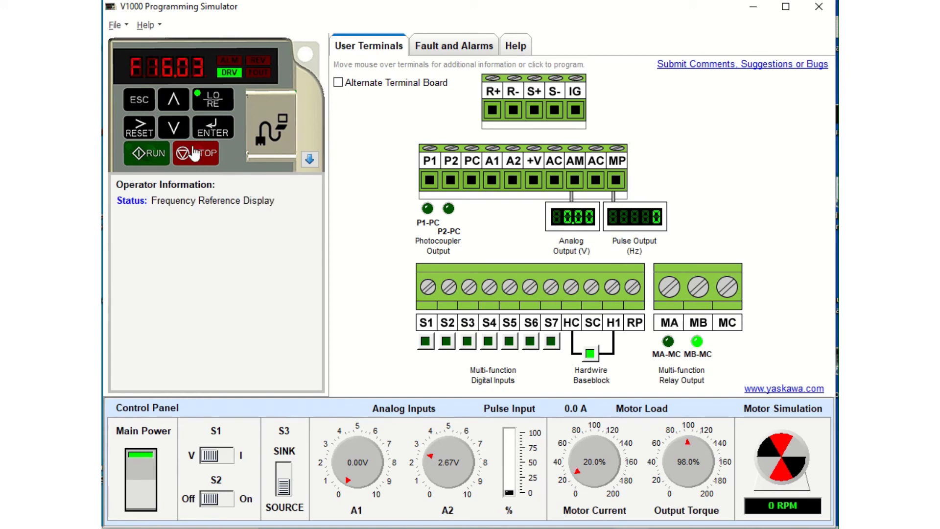
left_click(159, 158)
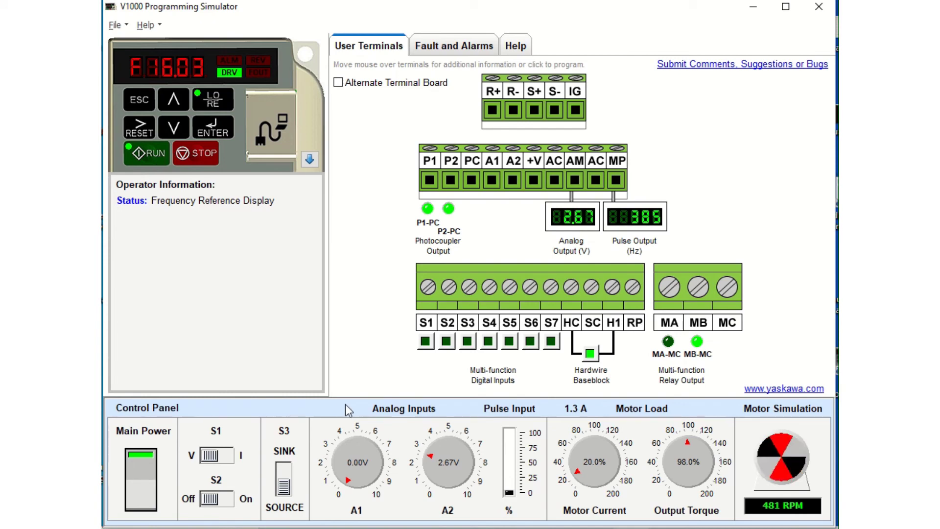
Raise analog input A2 to 10.00 V and bring it back down to about 5.21 V with the motor running
left_click_drag(430, 455, 463, 497)
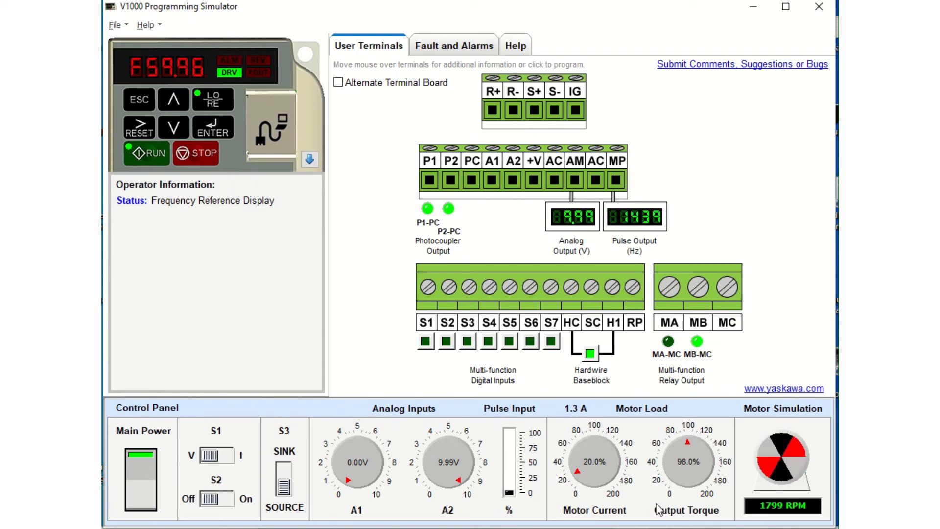
left_click(460, 485)
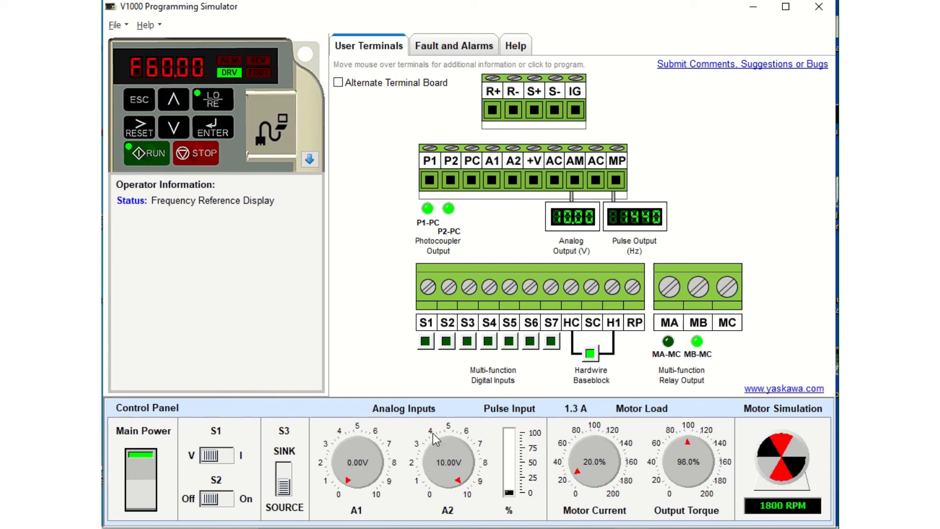
left_click_drag(460, 483, 450, 450)
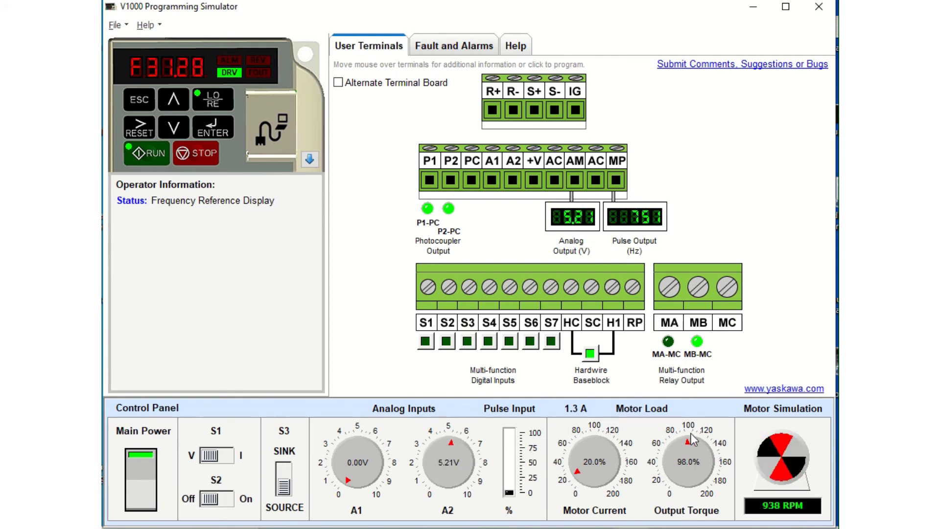
Show the output voltage reference on the drive display and lower analog input A2 to about 2.24 V
left_click(173, 102)
left_click(173, 103)
left_click(173, 102)
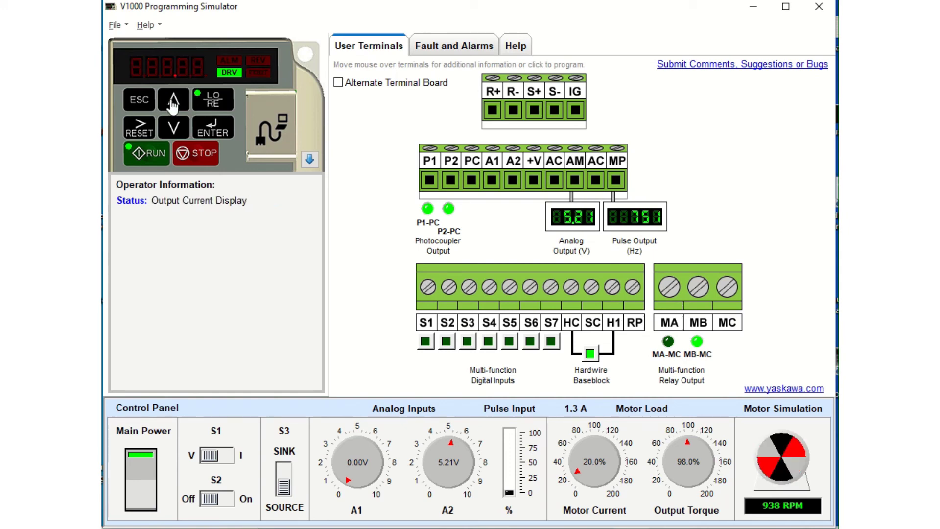
left_click(173, 103)
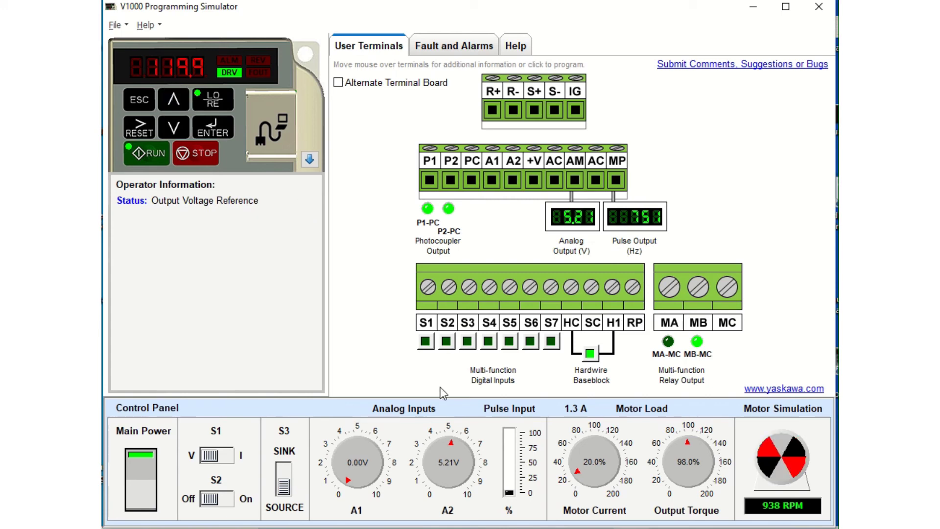
left_click_drag(456, 448, 438, 462)
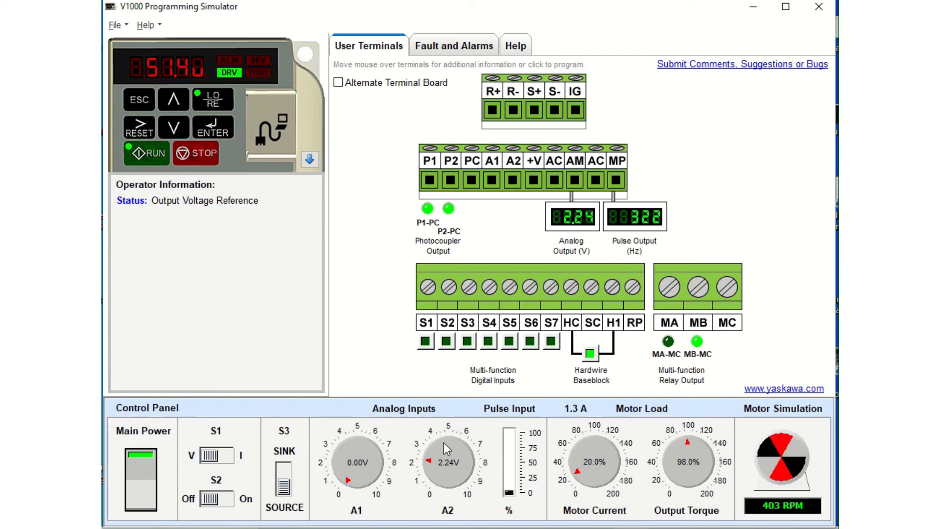
Go back through the output current monitor to the output frequency display
left_click(174, 129)
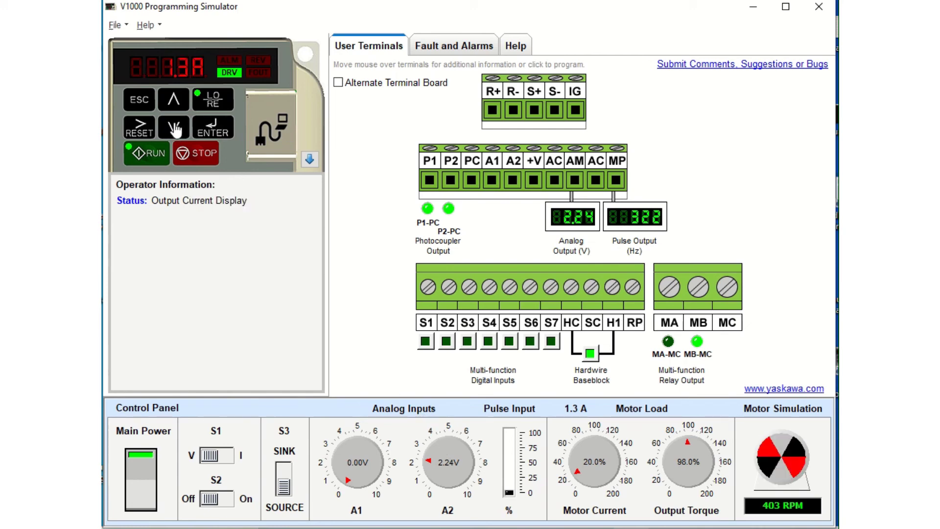
left_click(175, 129)
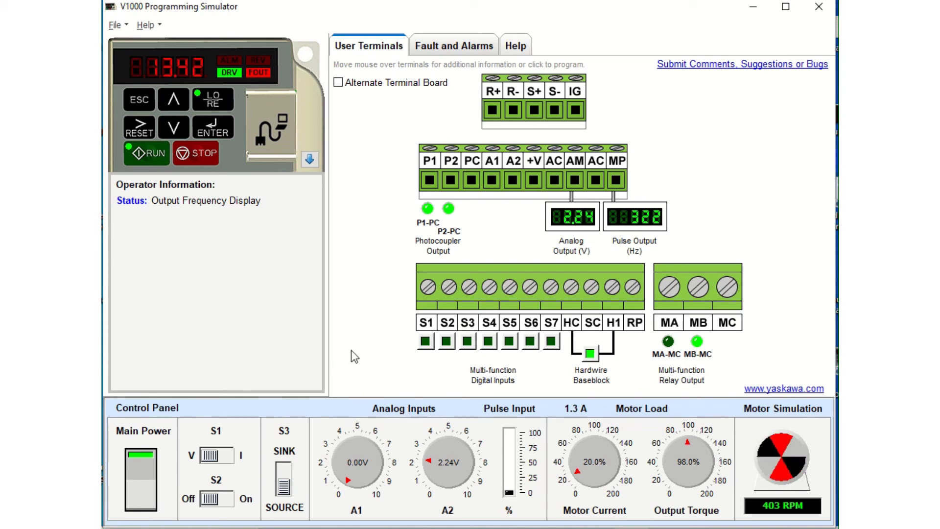
mouse_move(388, 6)
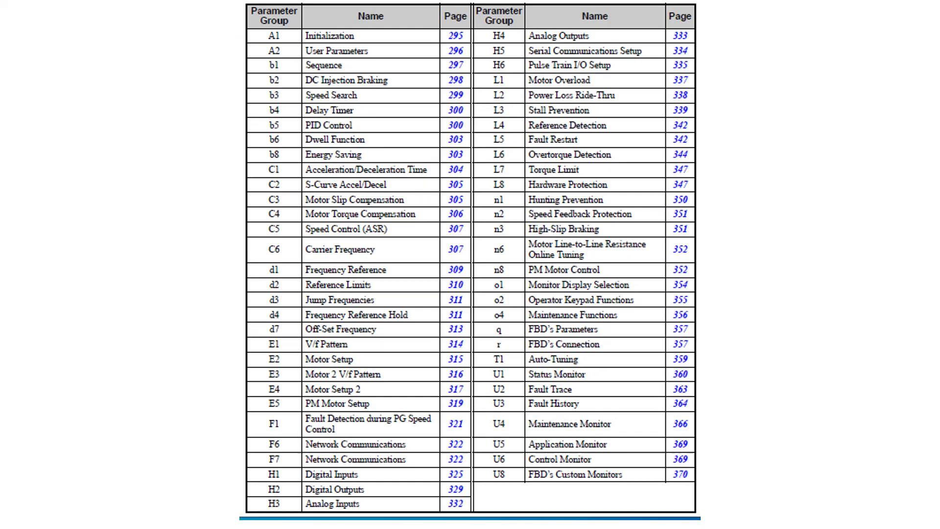